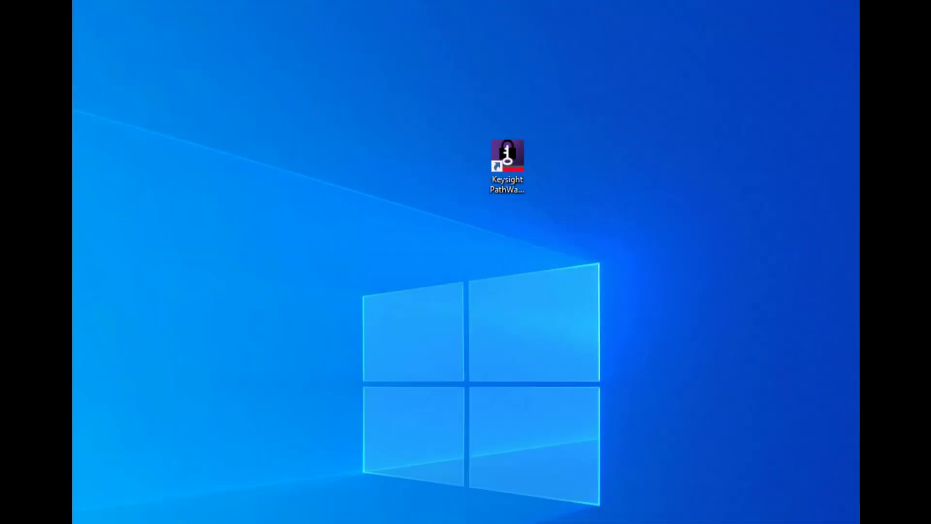
Open Keysight PathWave License Manager and look through the machine's active local licenses
left_click(506, 157)
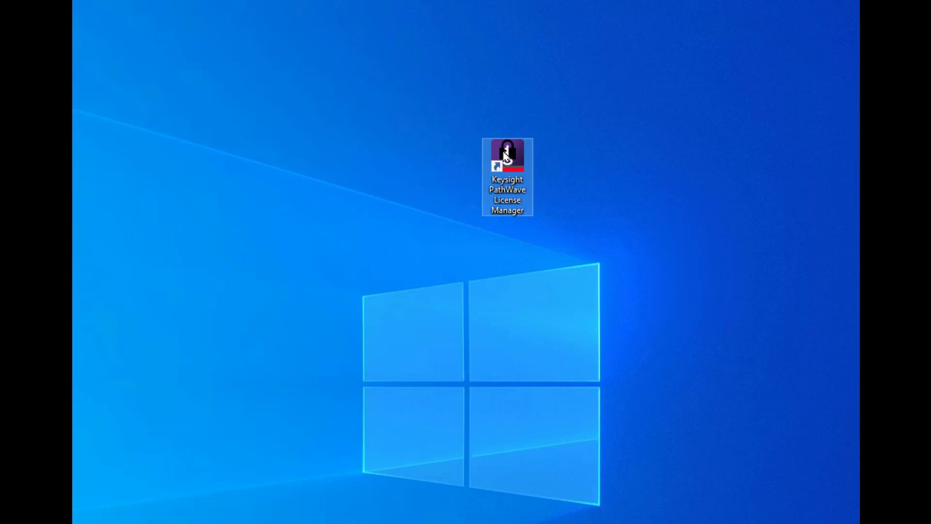
double_click(506, 158)
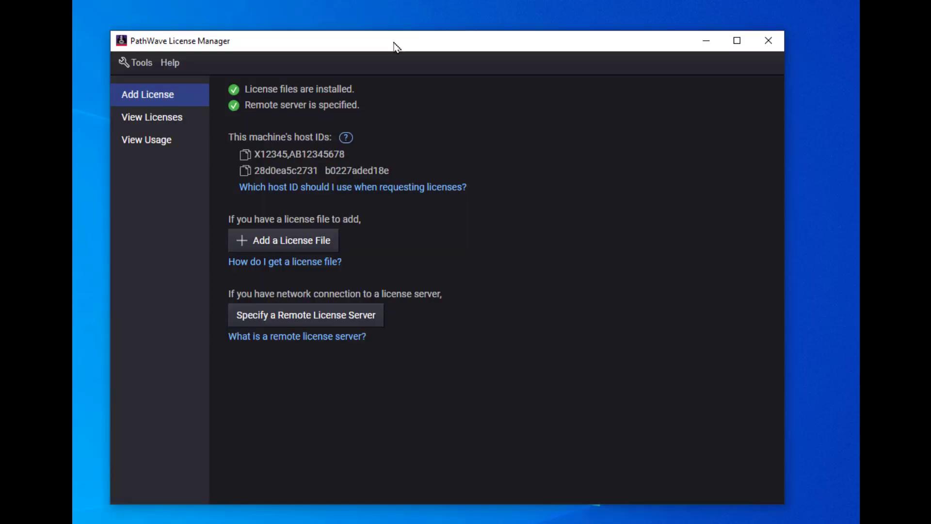
left_click(164, 118)
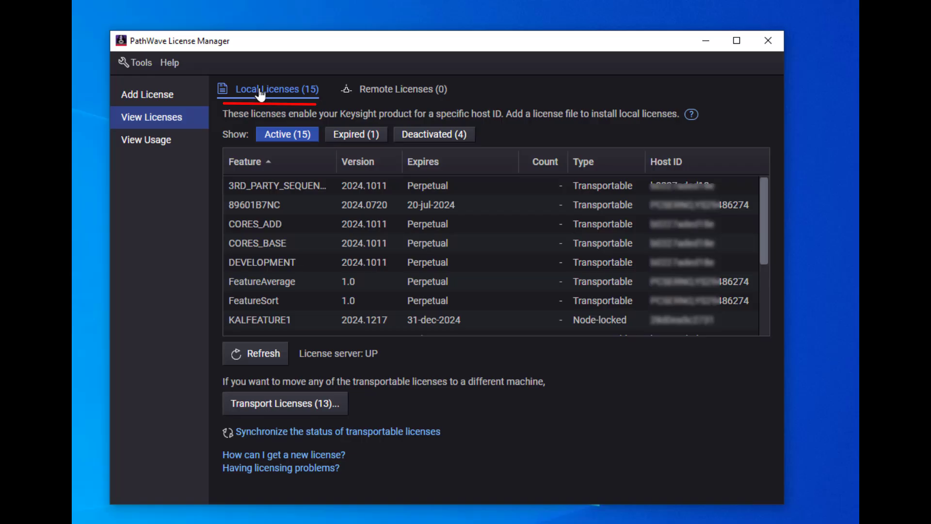
left_click_drag(764, 218, 760, 288)
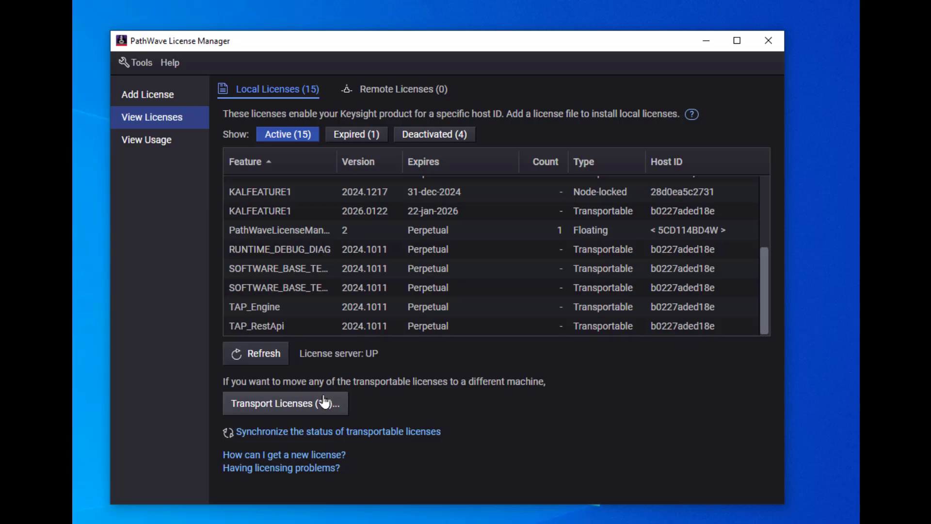
Deactivate the transportable 3RD_PARTY_SEQUENCER license, version 2024.1011, for transport, proceeding even without online verification by Keysight
left_click(278, 407)
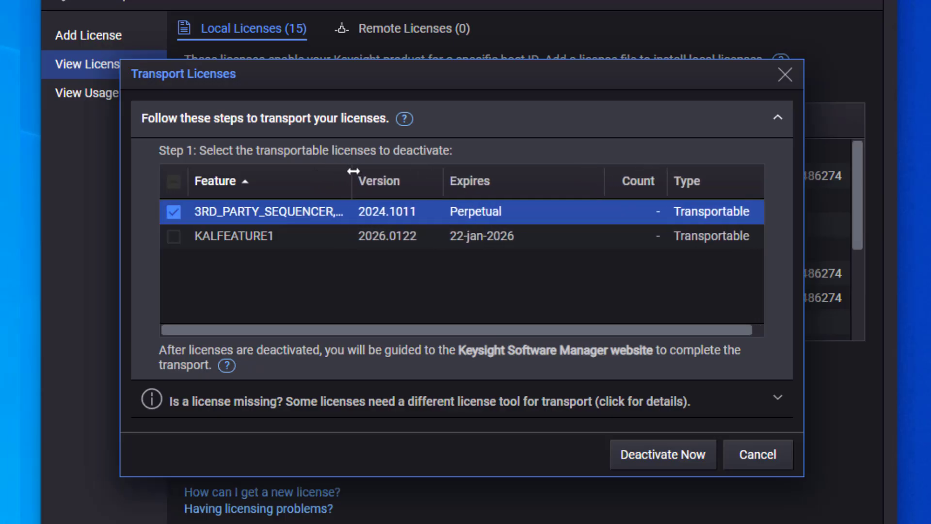
left_click_drag(353, 171, 526, 182)
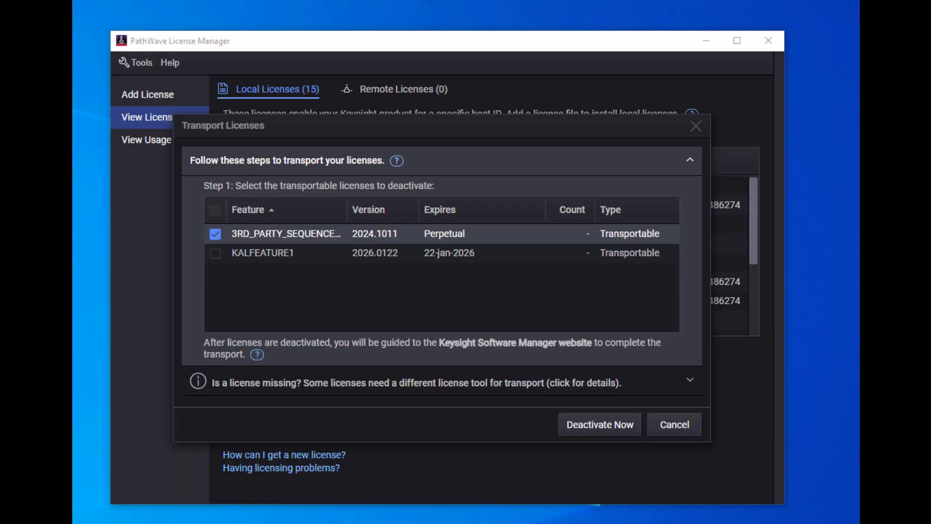
left_click(590, 429)
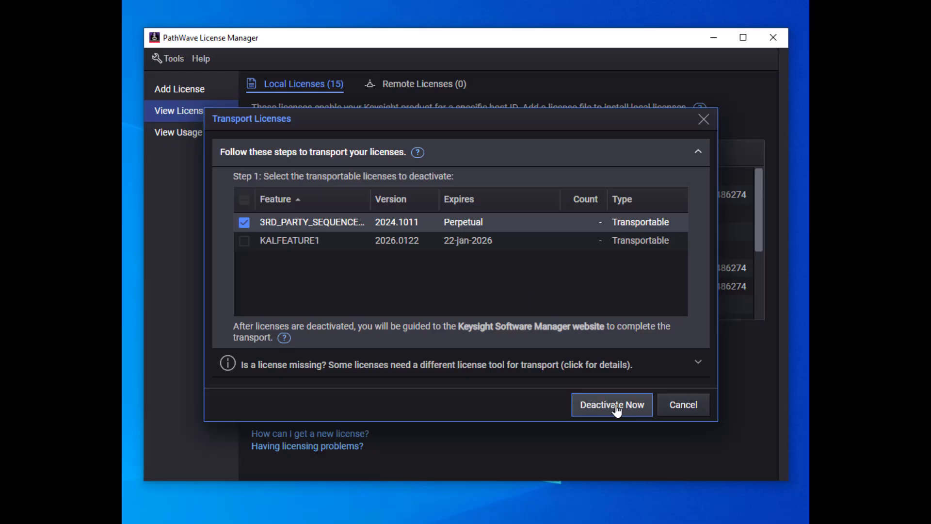
left_click(611, 404)
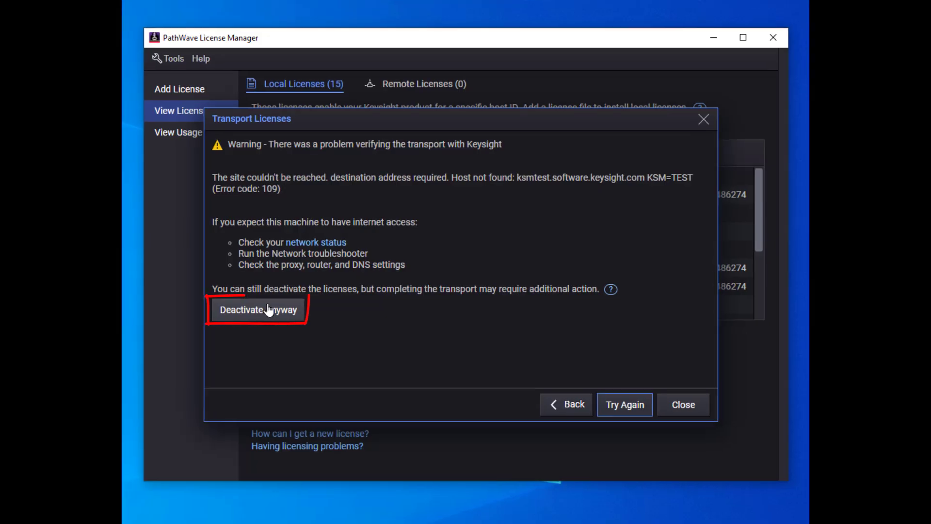
left_click(270, 308)
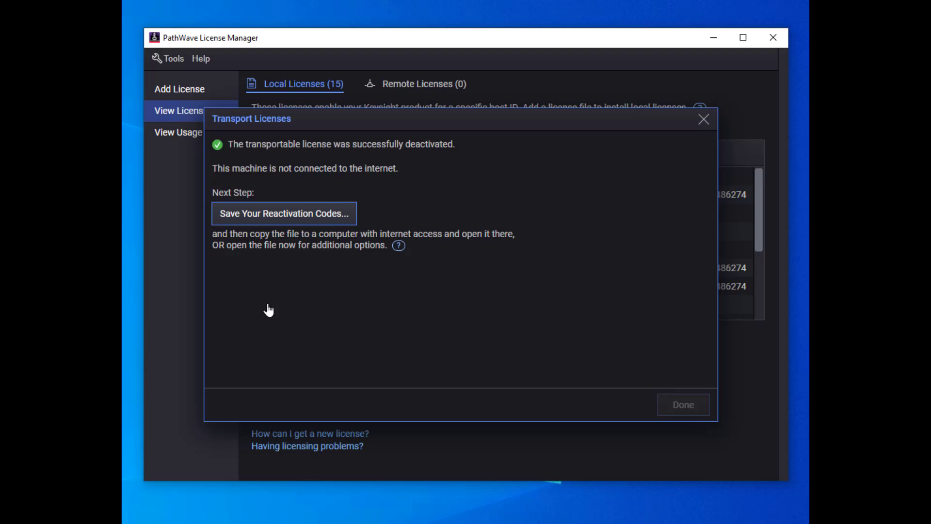
Save the reactivation codes in Downloads as deactivated_2023-10-04T112051.html and open the Keysight Software Manager Transport License website
left_click(335, 218)
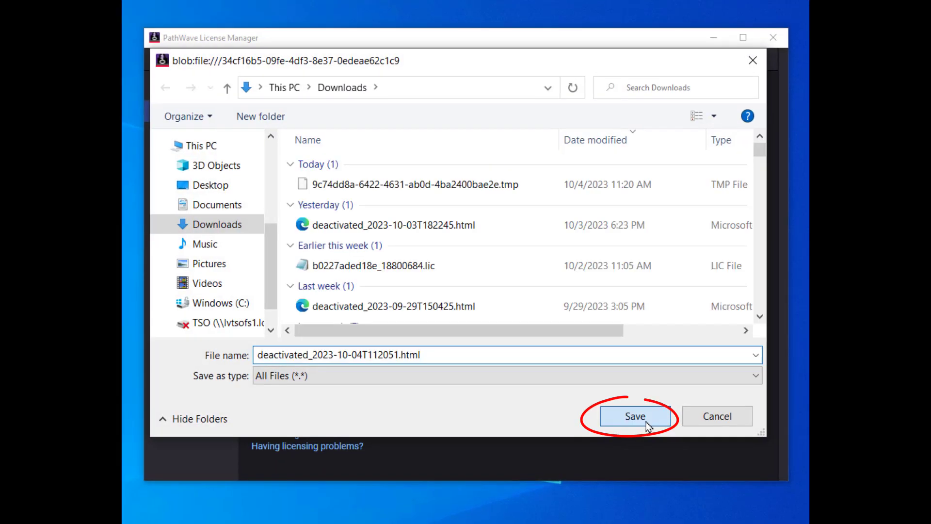
left_click(632, 472)
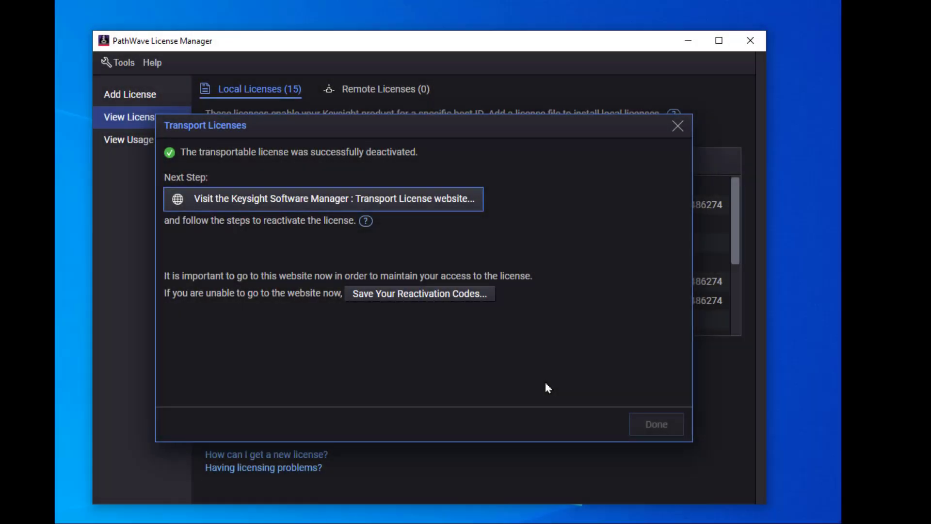
left_click(387, 202)
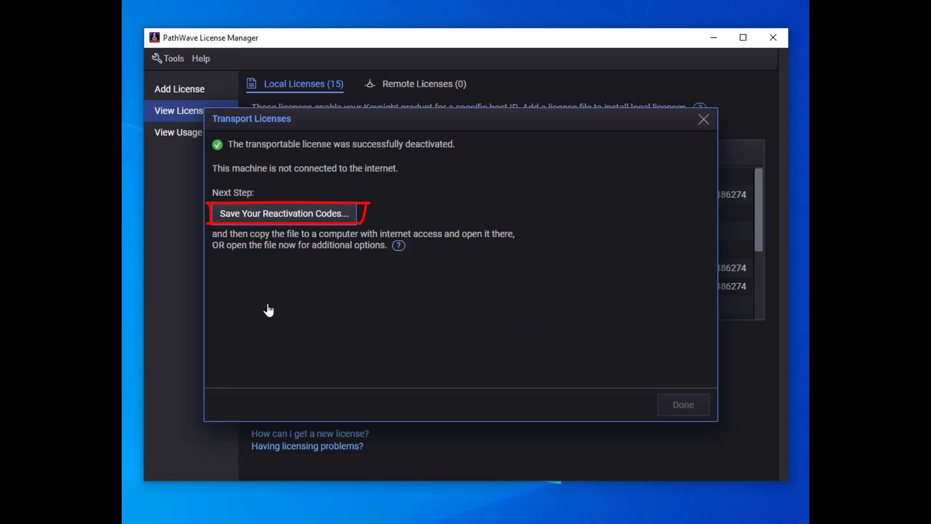
left_click(335, 217)
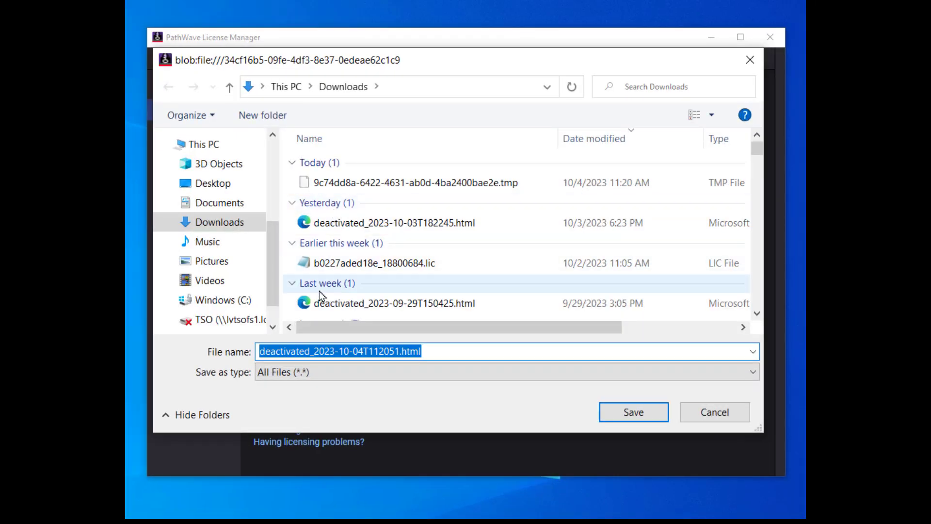
left_click(646, 421)
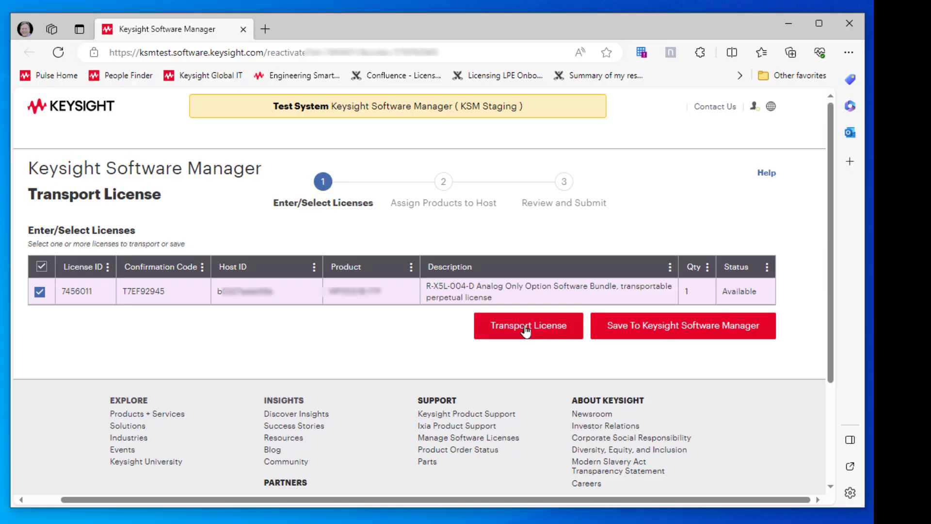
Transport the selected license and assign product MP0001B-1TP to the destination host, pasting the host's Ethernet address
left_click(527, 330)
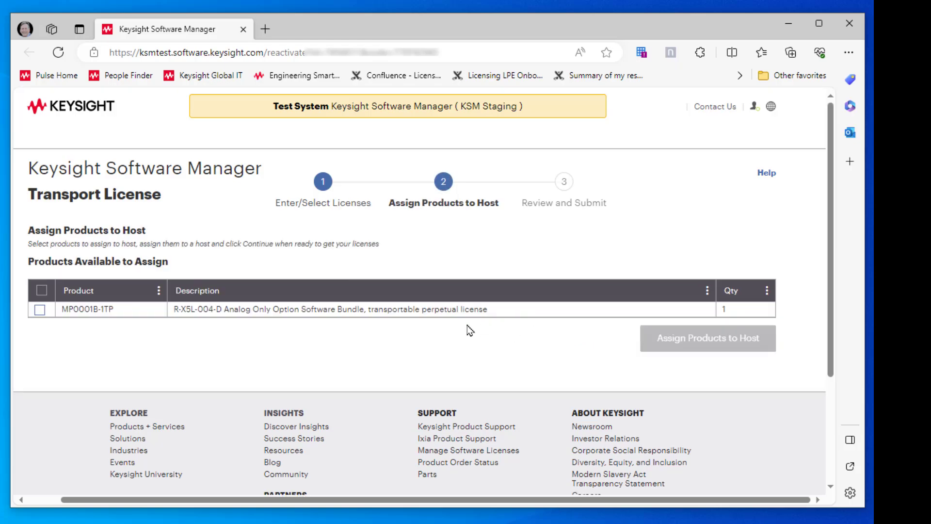
left_click(40, 311)
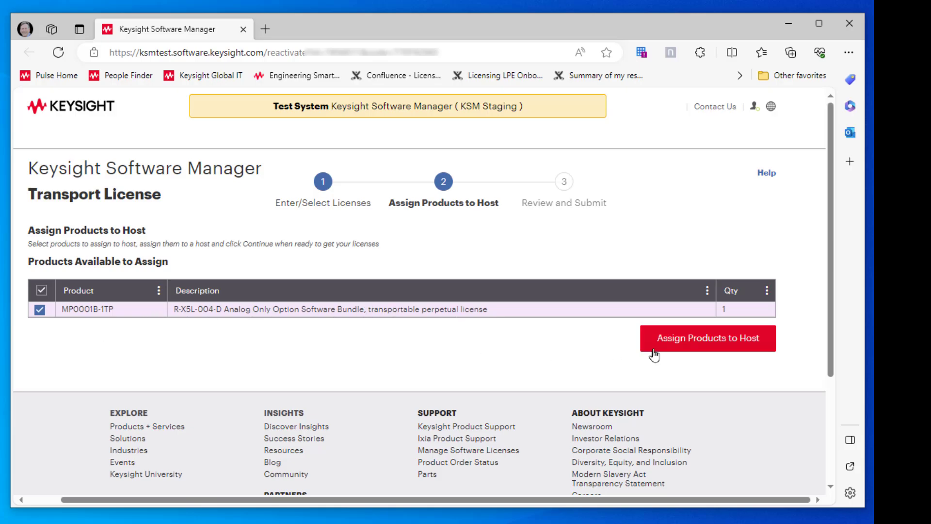
left_click(682, 346)
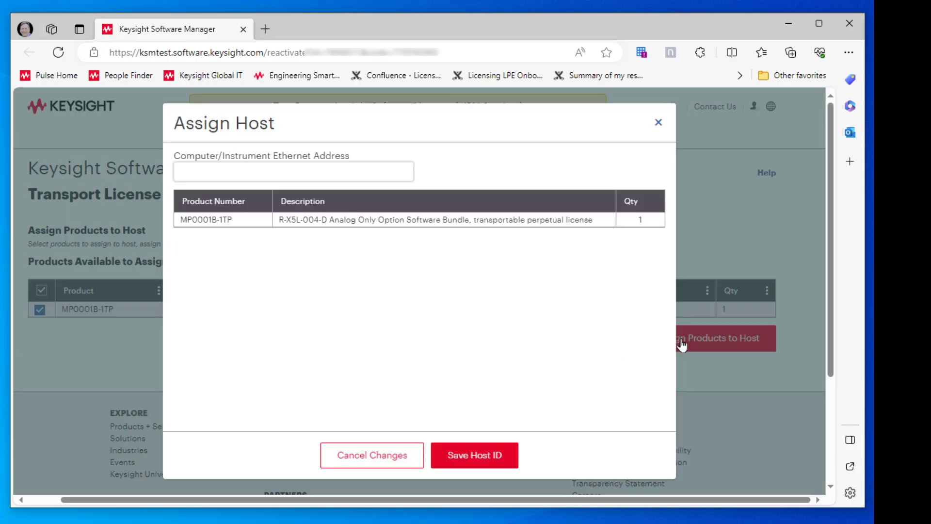
left_click(179, 170)
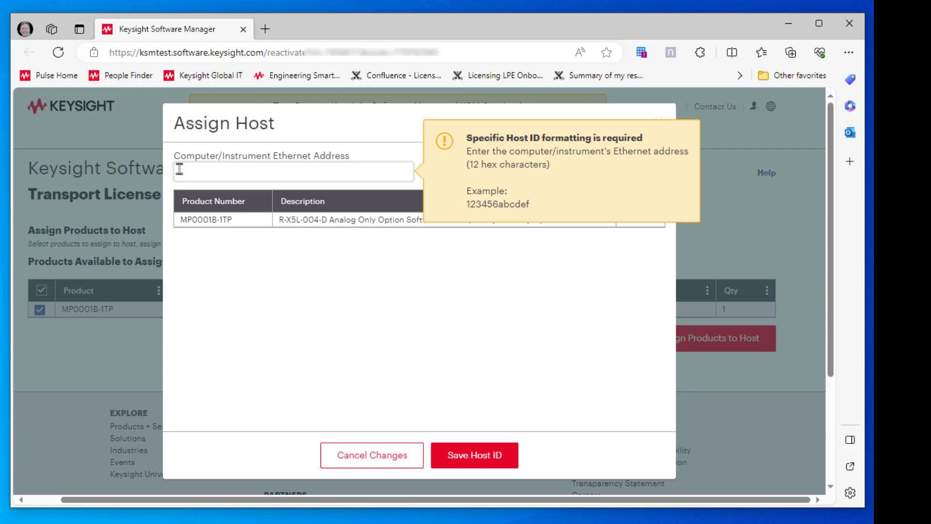
right_click(179, 170)
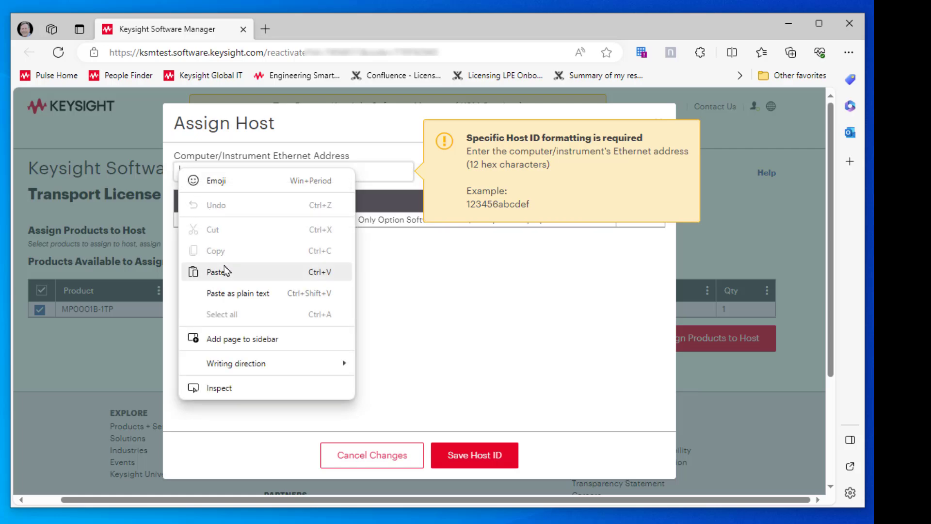
left_click(224, 293)
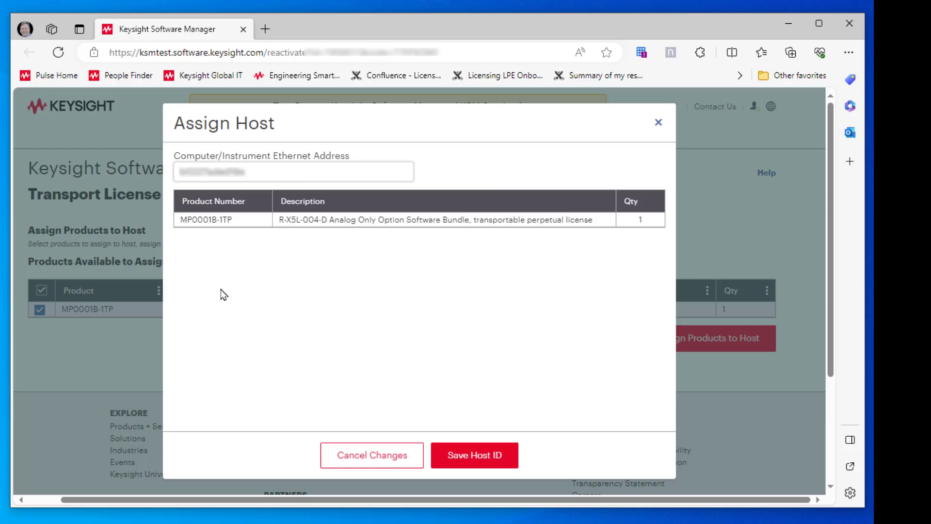
left_click(465, 456)
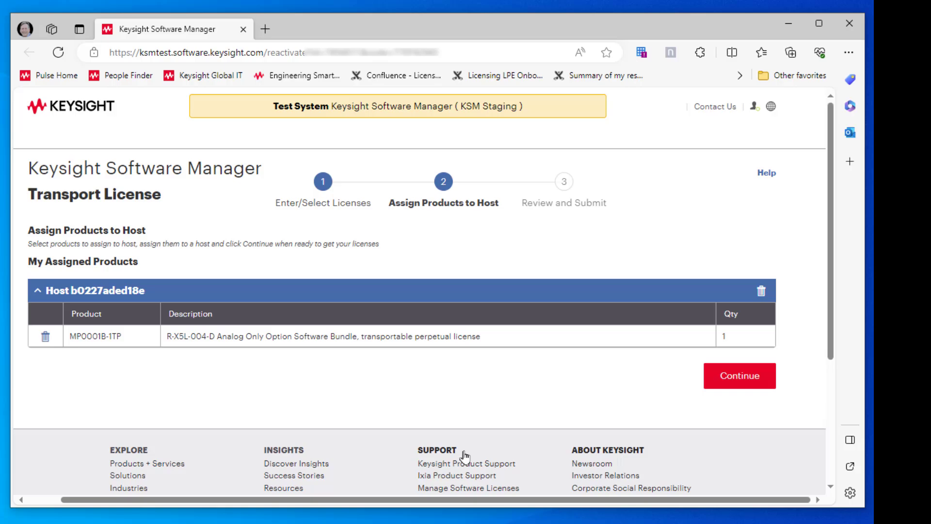
Request the license for the assigned host and email all licenses to the filled-in recipient address
left_click(716, 376)
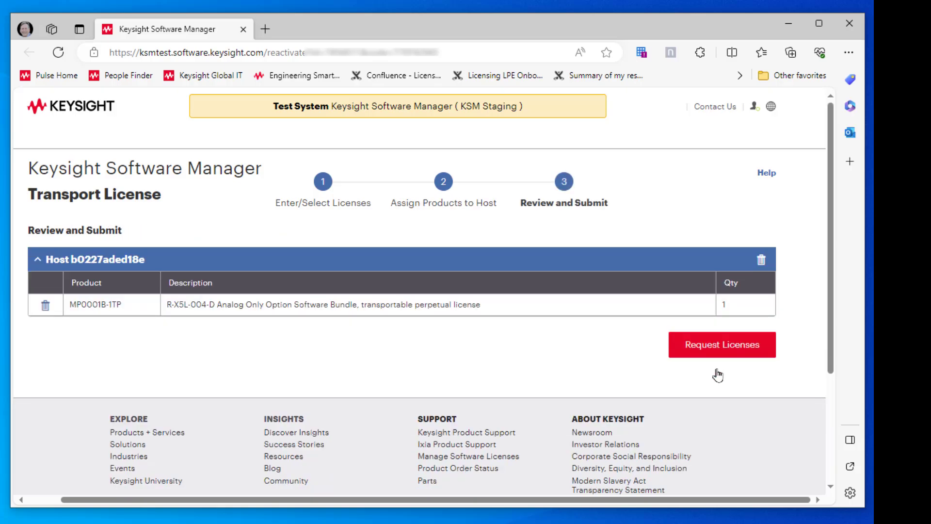
left_click(718, 343)
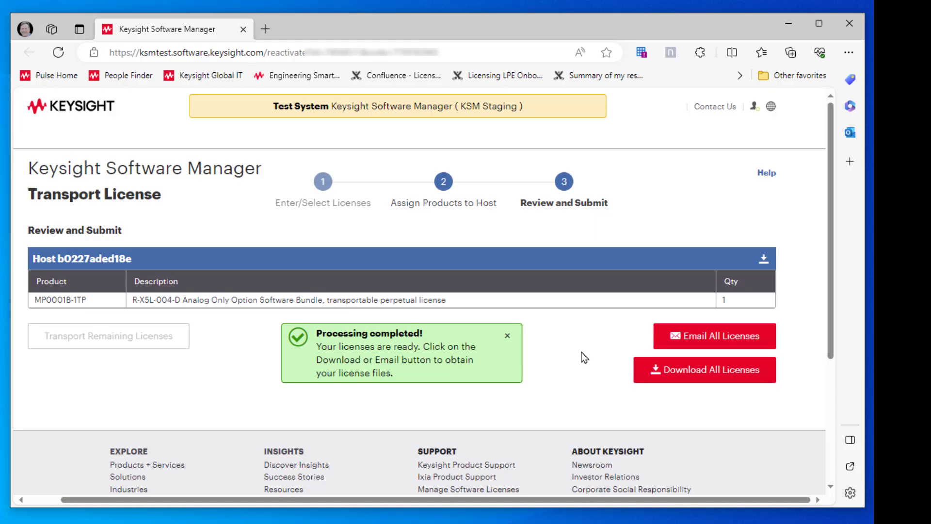
left_click(699, 340)
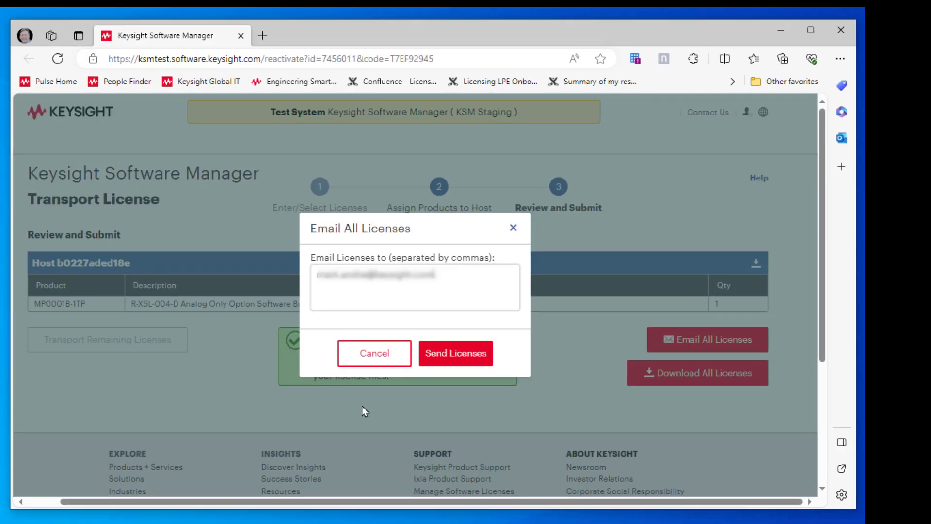
left_click(437, 356)
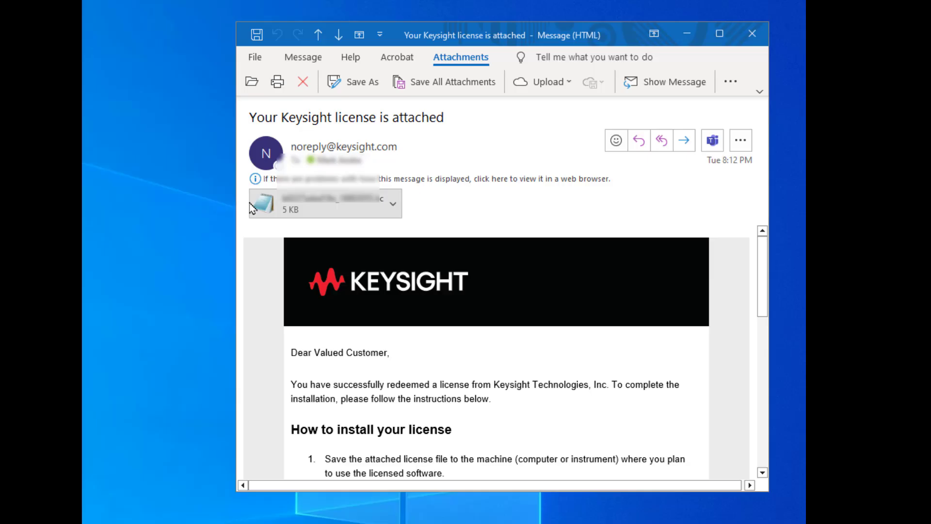
Open the available actions for the license file attached to the Keysight email
left_click(394, 200)
right_click(394, 201)
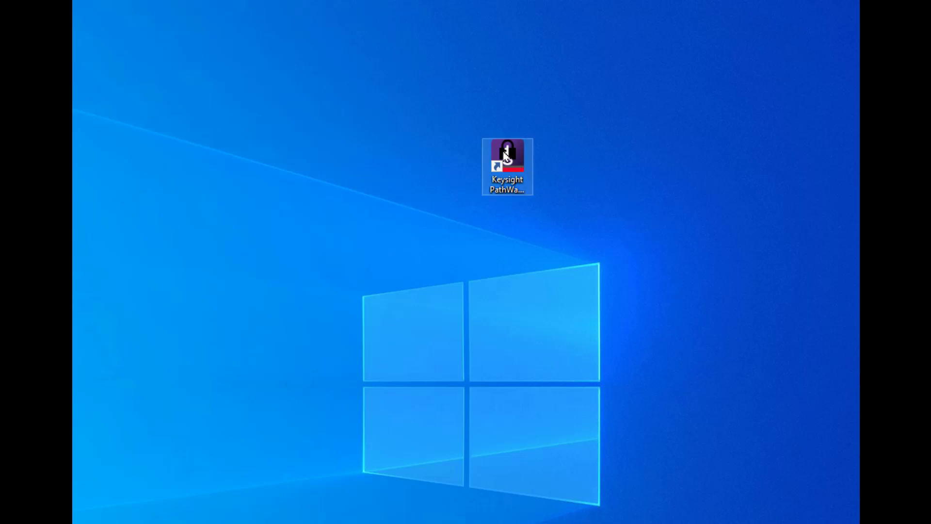
Switch to PathWave License Manager and install the license file dated 10/3/2023 8:12 PM from the Downloads folder
left_click(505, 154)
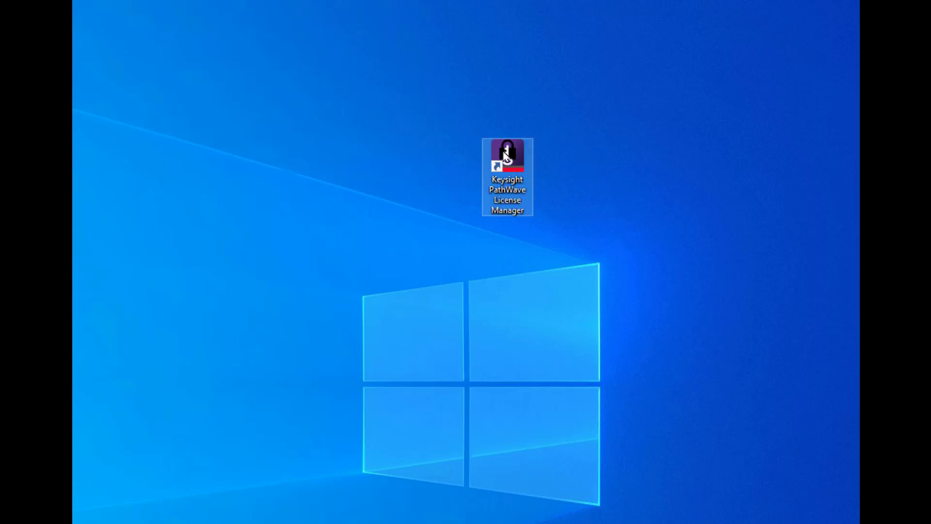
double_click(505, 154)
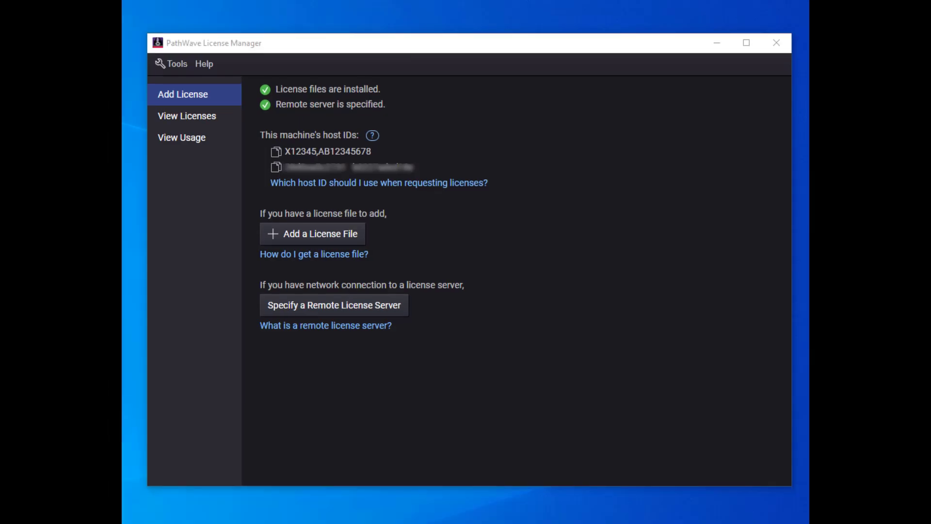
left_click(318, 235)
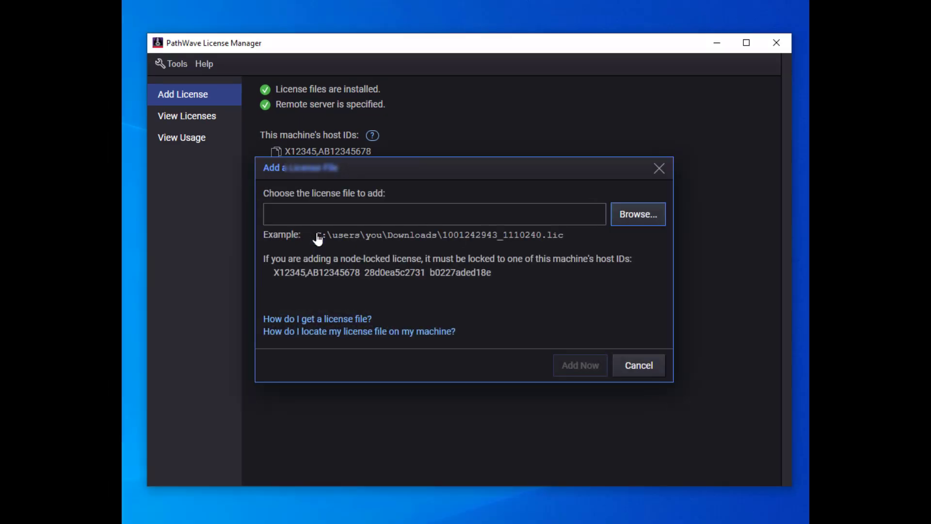
left_click(628, 222)
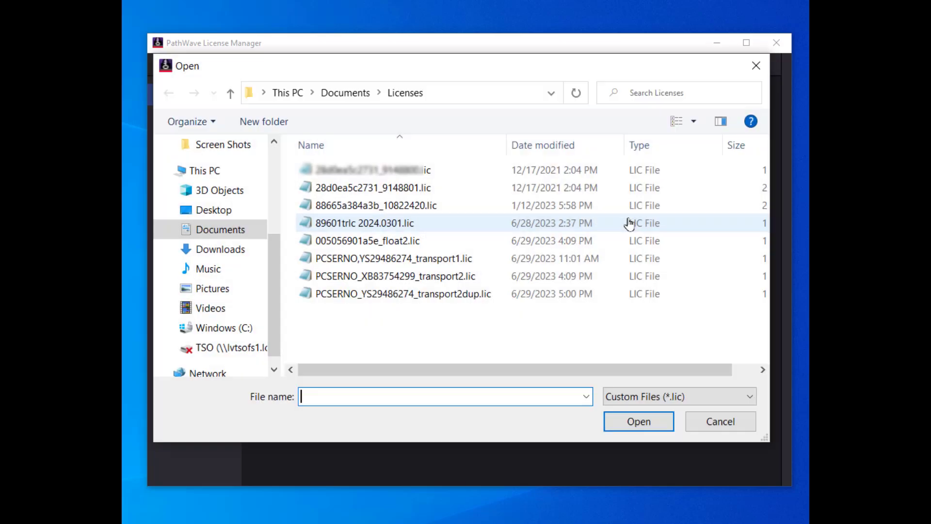
left_click(225, 259)
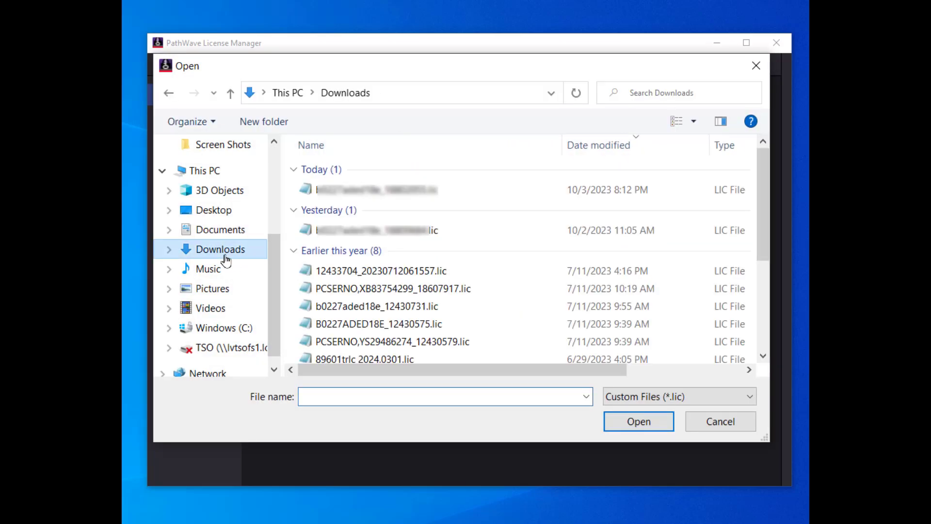
left_click(453, 199)
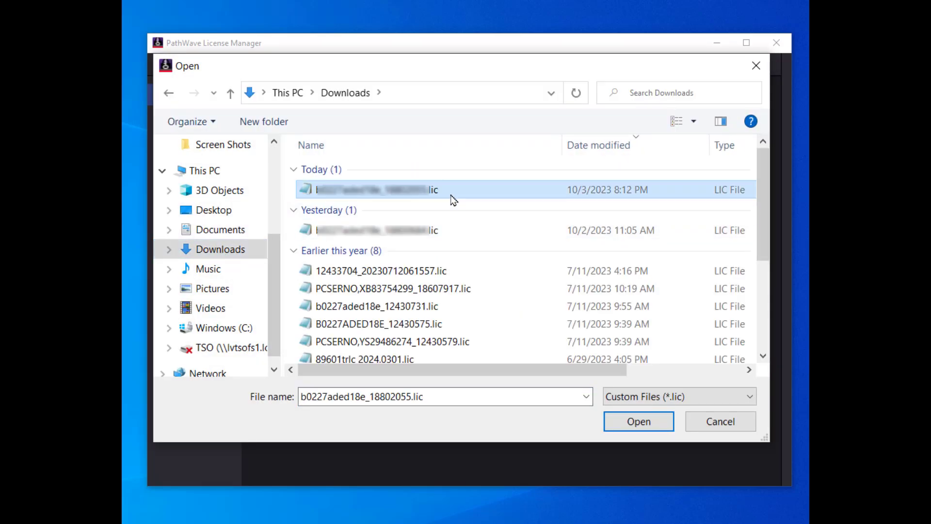
left_click(611, 423)
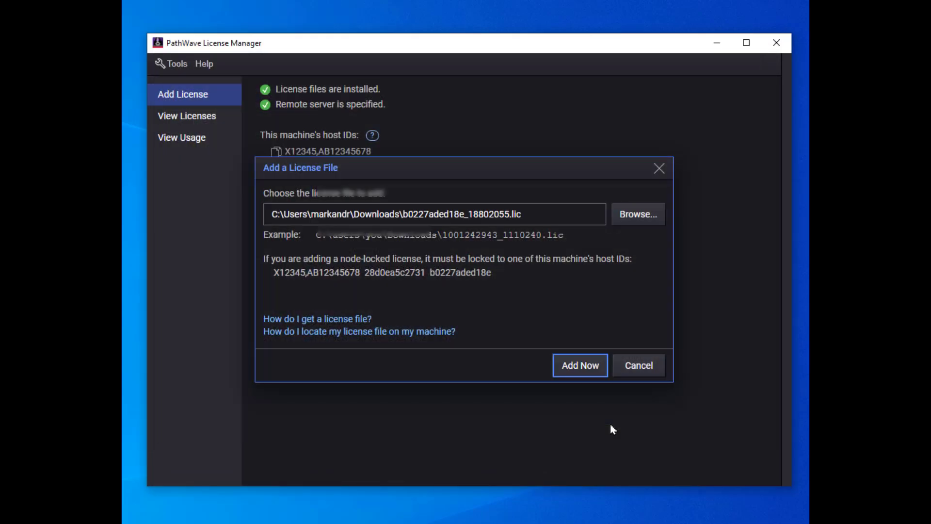
left_click(581, 366)
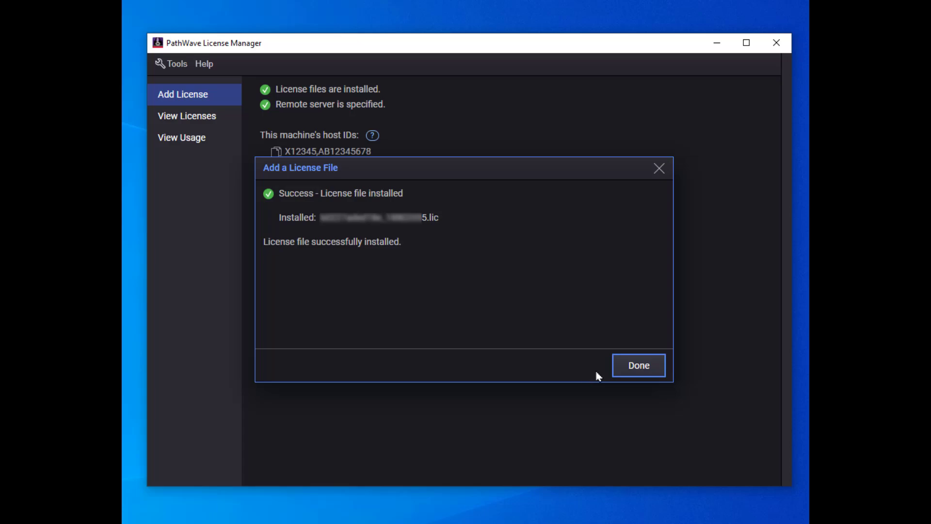
left_click(636, 374)
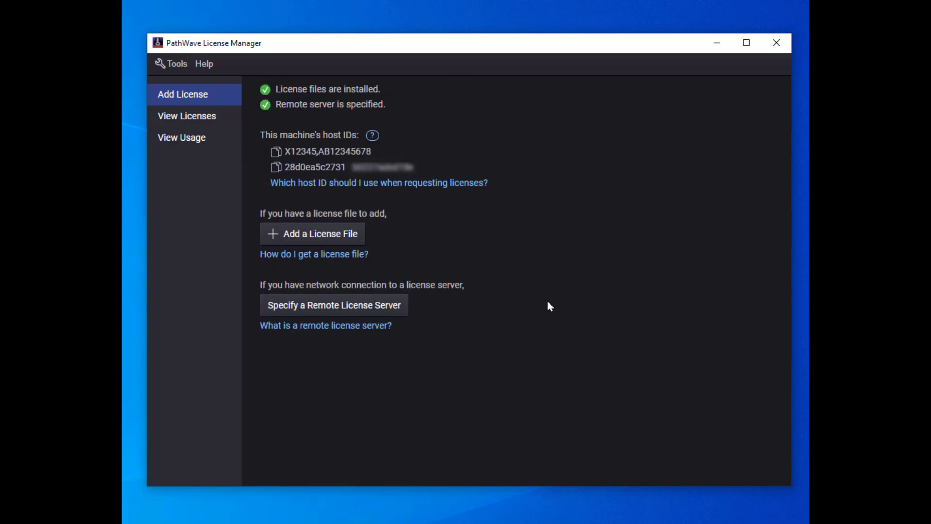
Start another license transport from the local licenses, continue past the status synchronization, and select the 3RD_PARTY_SEQUENCER license for deactivation
left_click(208, 116)
left_click(302, 392)
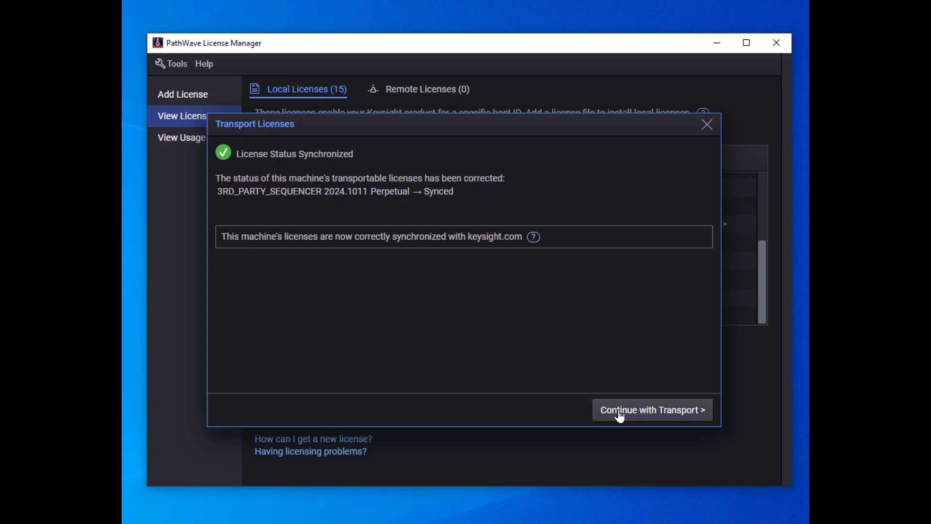
left_click(669, 414)
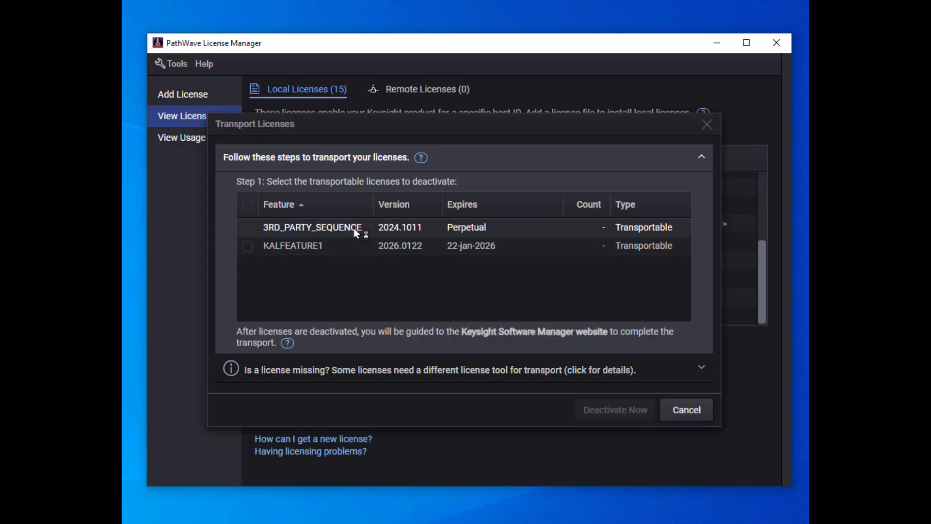
left_click(357, 232)
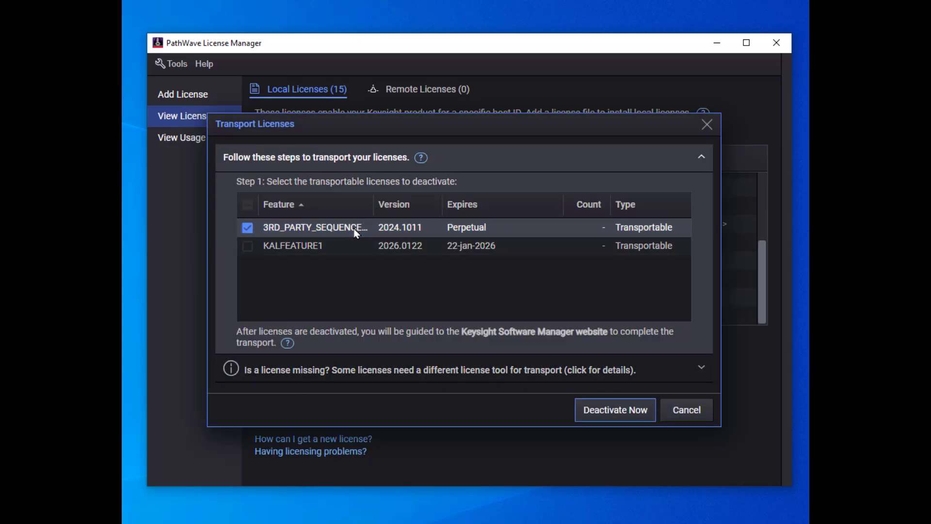